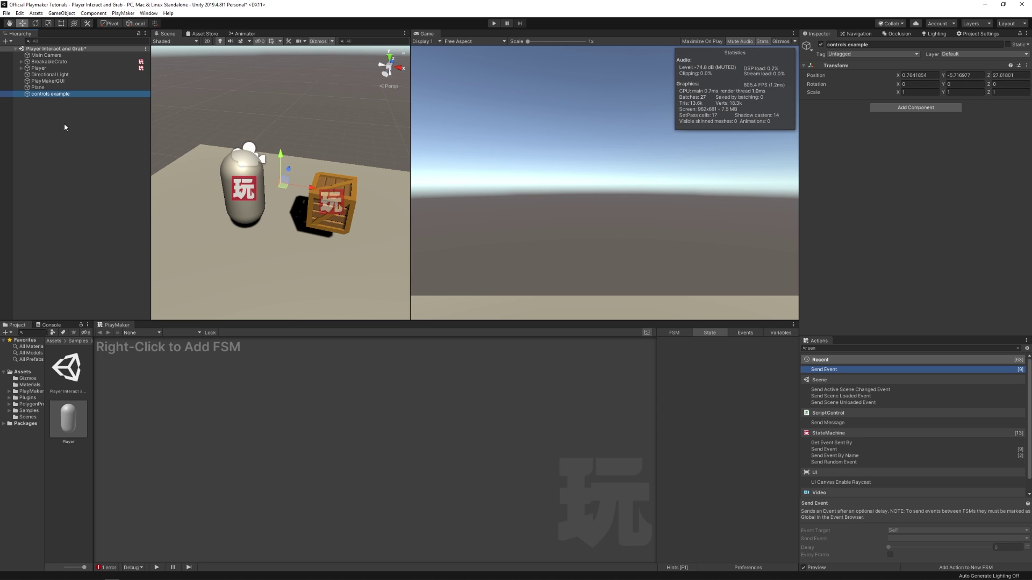
Open Edit > Project Settings and undock it into an enlarged floating window
{"action": "left_click", "coordinate": [19, 13]}
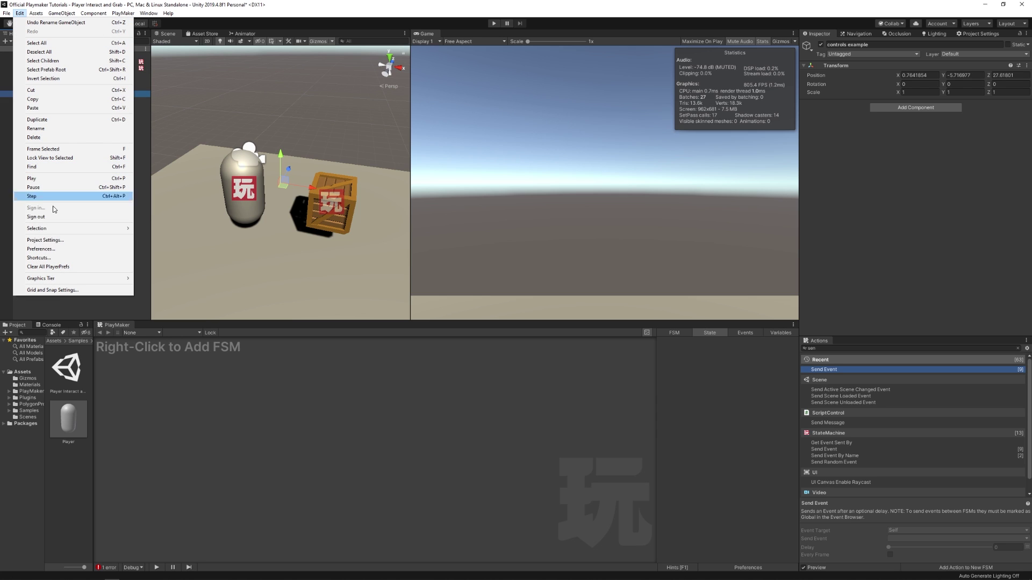
{"action": "left_click", "coordinate": [73, 240]}
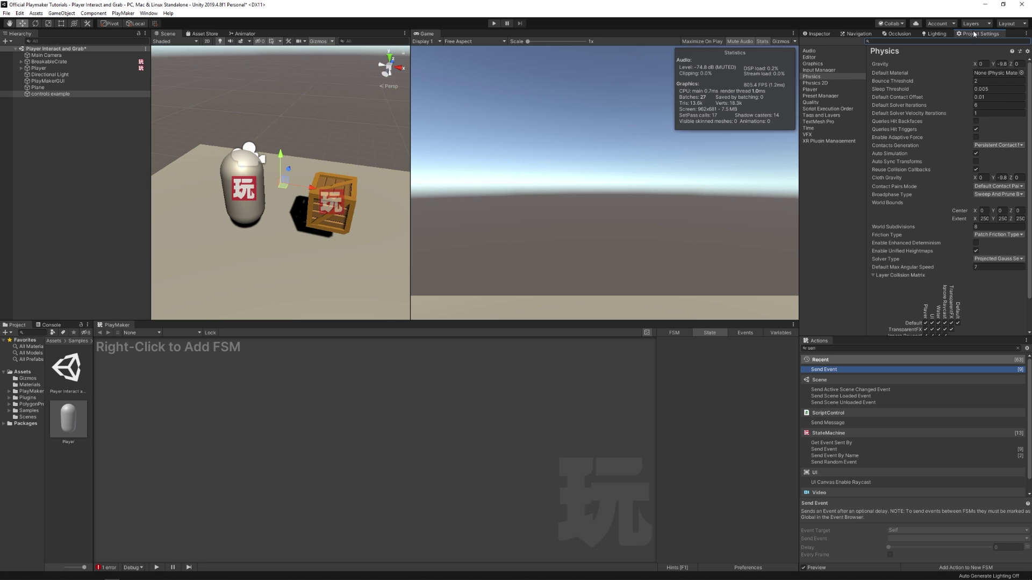
{"action": "left_click_drag", "start_coordinate": [976, 34], "coordinate": [533, 213]}
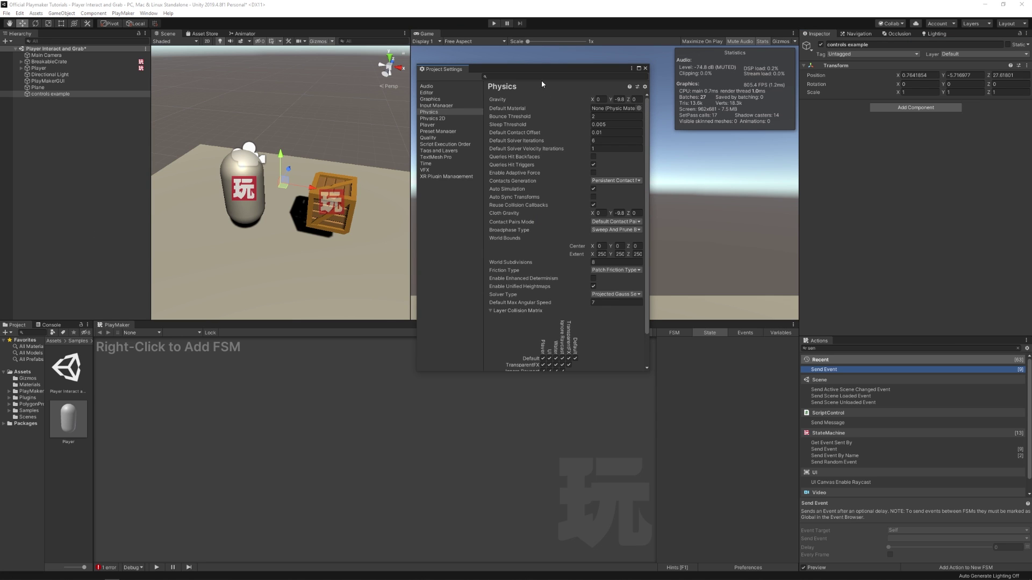
{"action": "left_click_drag", "start_coordinate": [522, 70], "coordinate": [390, 128]}
{"action": "left_click_drag", "start_coordinate": [517, 428], "coordinate": [680, 434]}
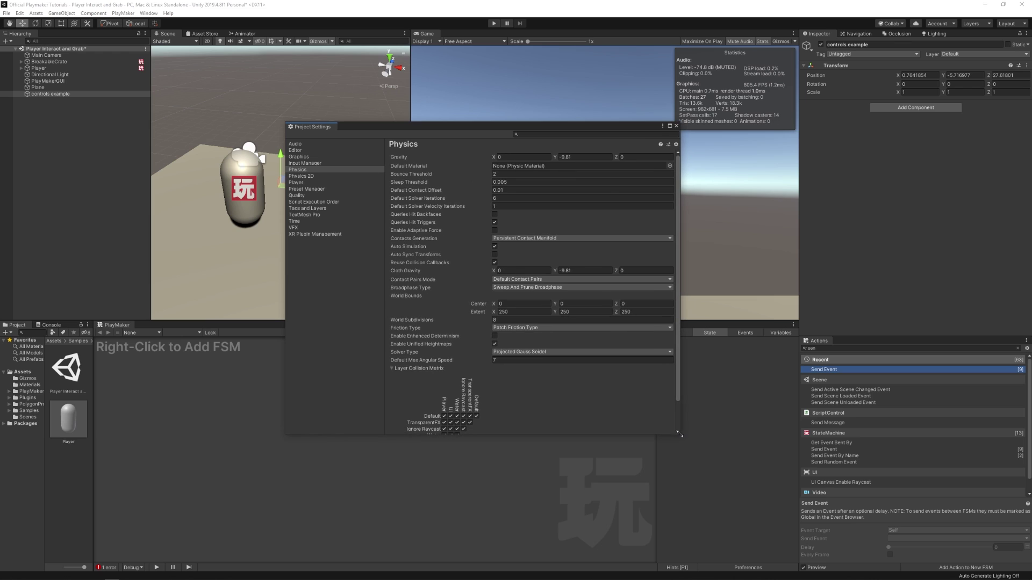
Switch to the Input Manager page and expand the Axes list and the Fire1 axis
{"action": "left_click", "coordinate": [306, 163]}
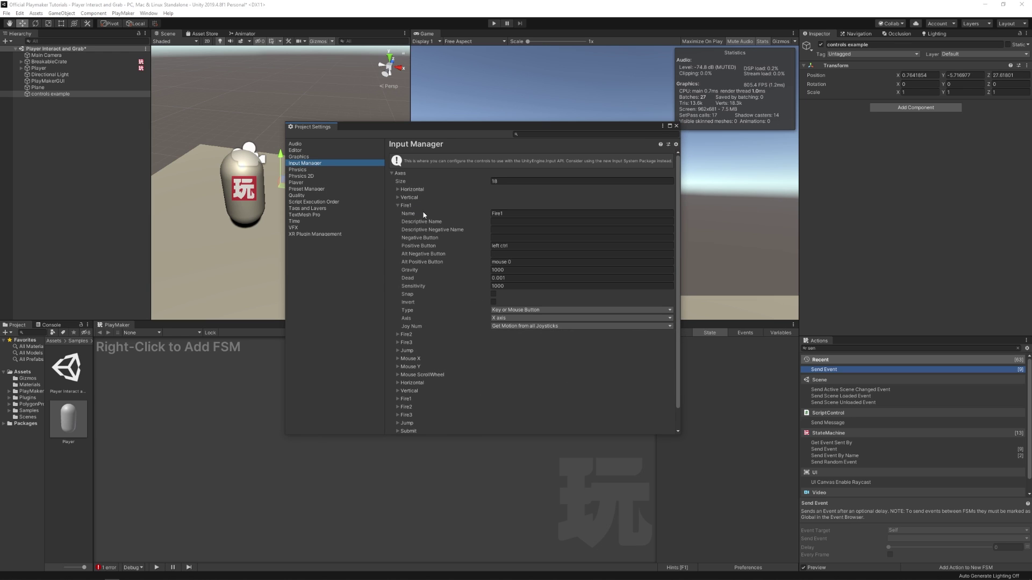
{"action": "left_click", "coordinate": [398, 206]}
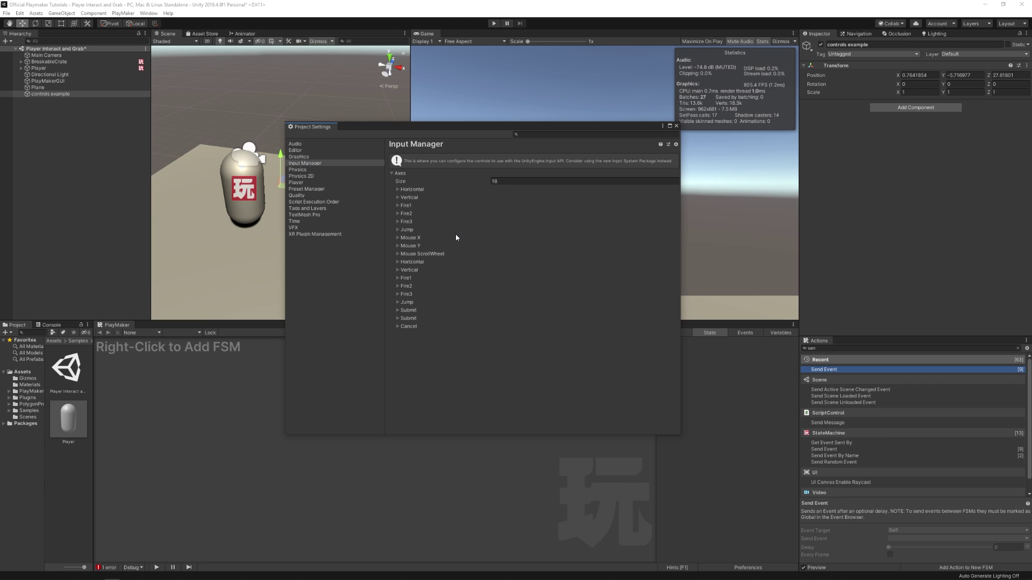
{"action": "left_click", "coordinate": [391, 173]}
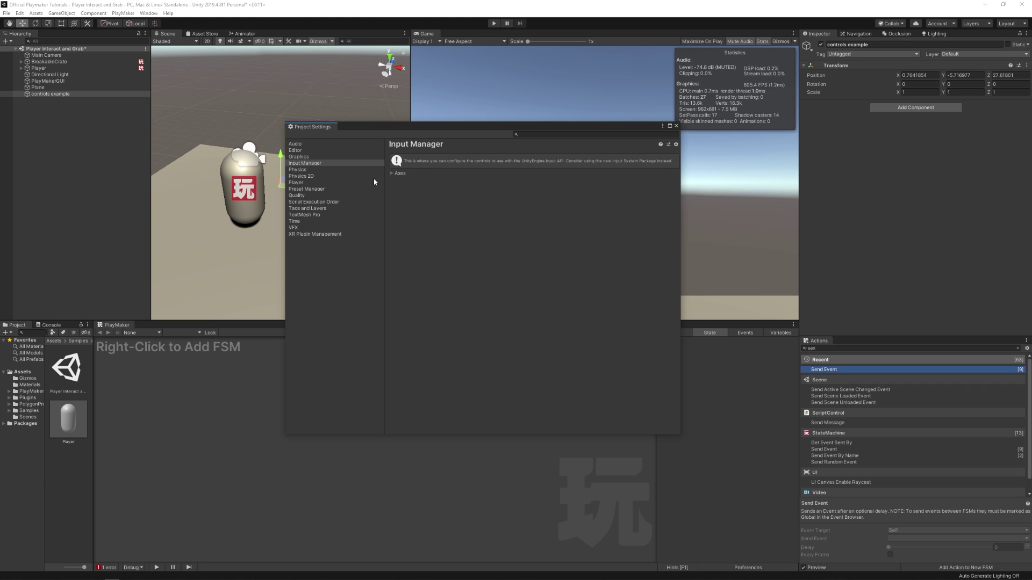
{"action": "left_click", "coordinate": [392, 174]}
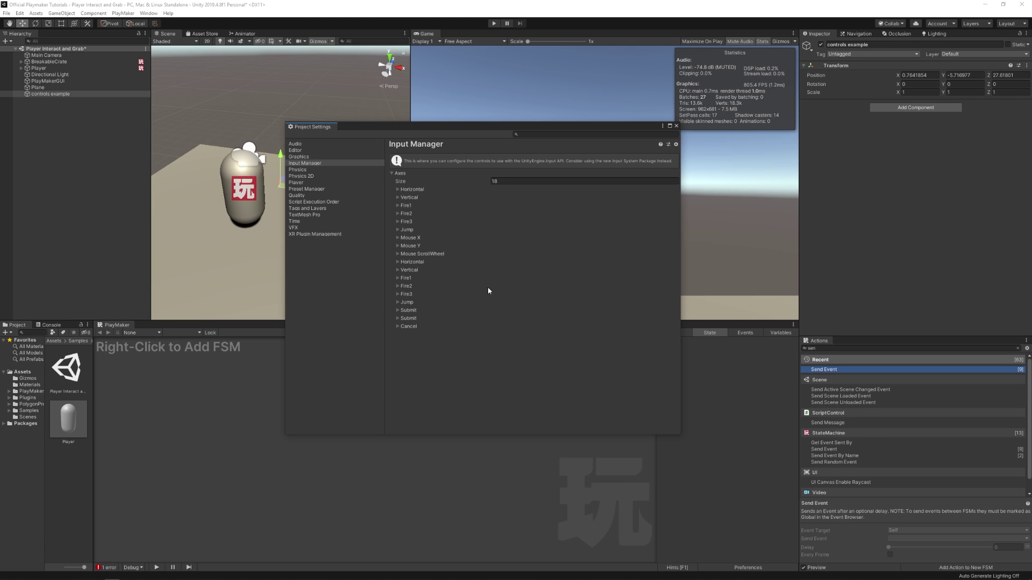
{"action": "left_click", "coordinate": [397, 206]}
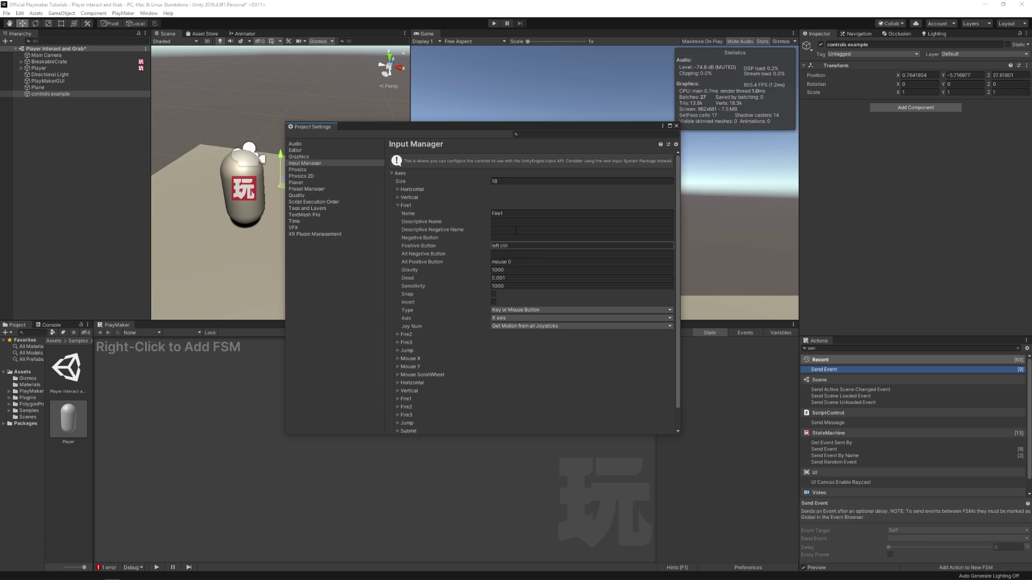
Review Fire1's left ctrl and mouse 0 bindings, then switch to the KeyCode reference page
{"action": "left_click", "coordinate": [526, 246]}
{"action": "left_click", "coordinate": [524, 262]}
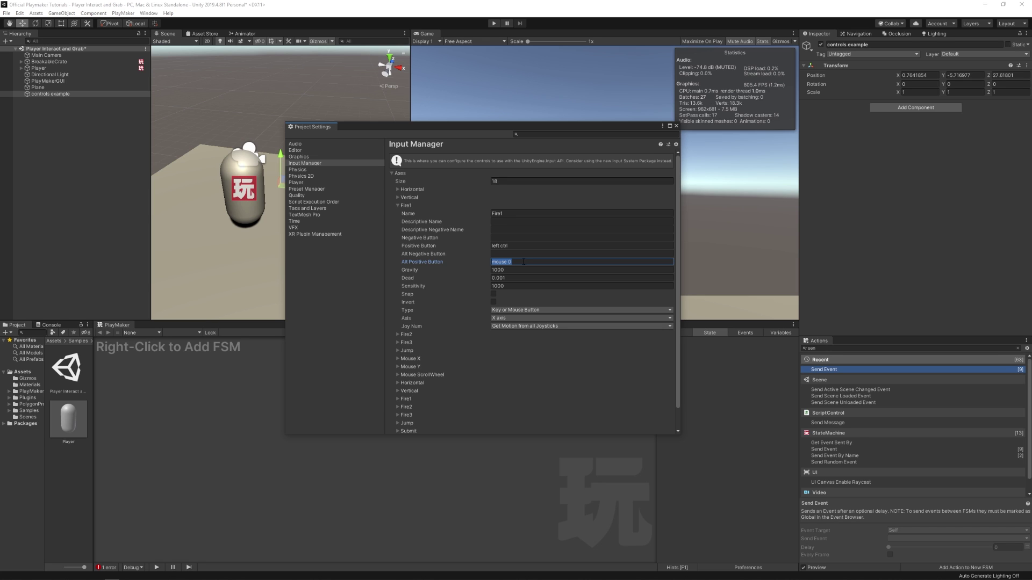
{"action": "key", "text": "alt+Tab"}
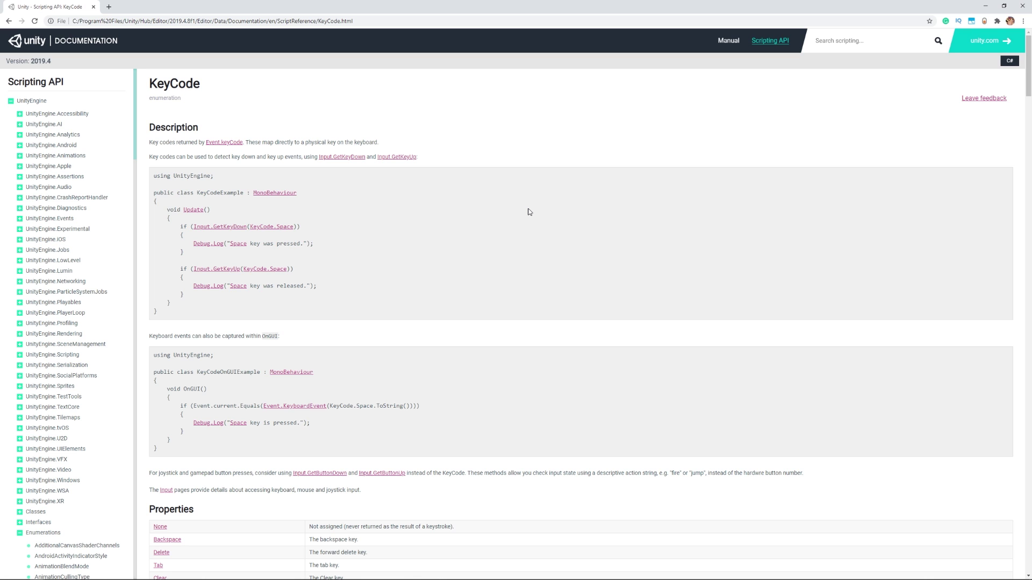
Scroll the KeyCode page down to the Mouse0–Mouse6 entries and return to Unity
{"action": "scroll", "coordinate": [529, 212], "scroll_direction": "down", "scroll_amount": 20}
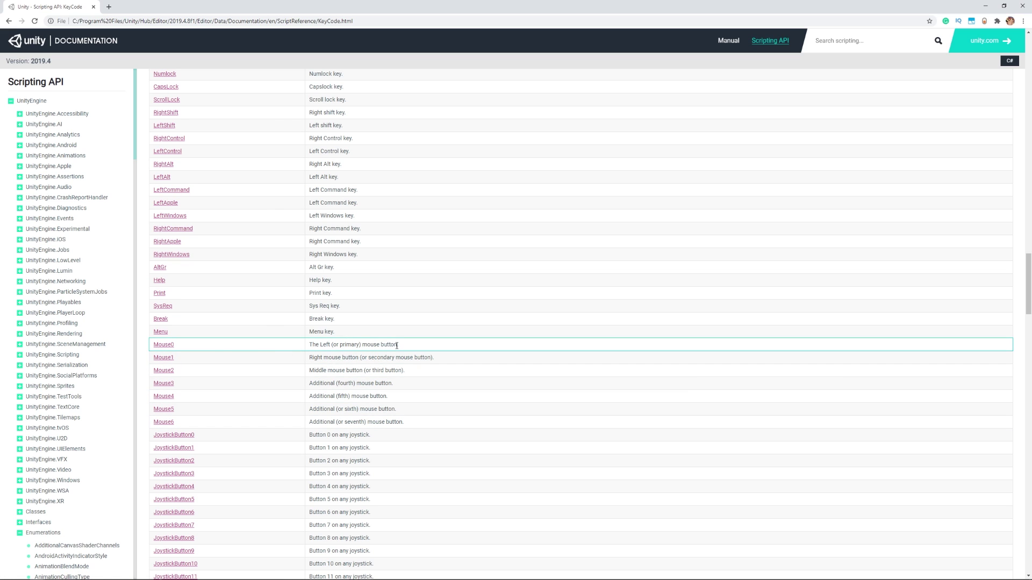
{"action": "key", "text": "alt+Tab"}
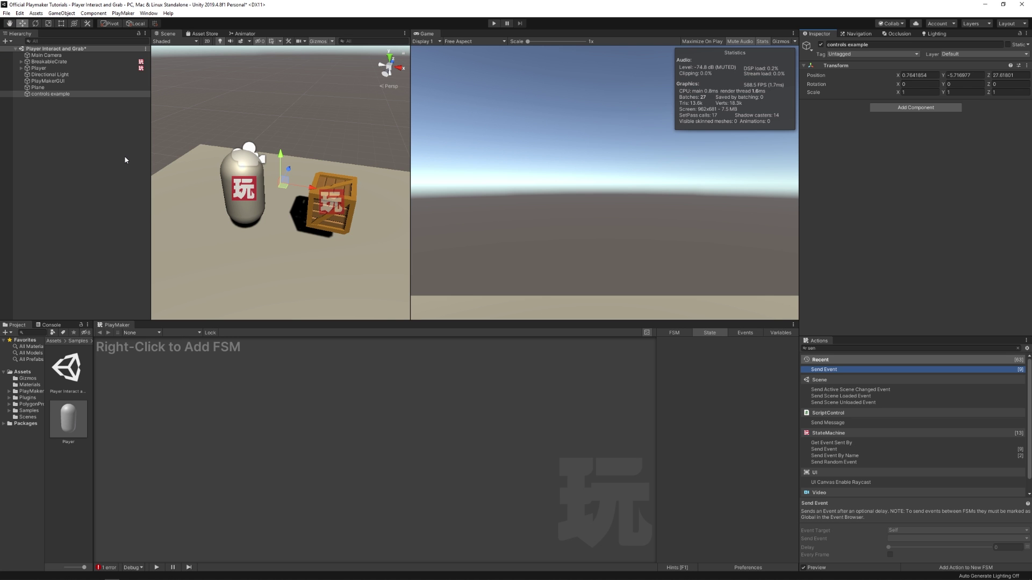
Add a new FSM to the controls example object
{"action": "left_click", "coordinate": [48, 95]}
{"action": "right_click", "coordinate": [253, 407]}
{"action": "left_click", "coordinate": [263, 417]}
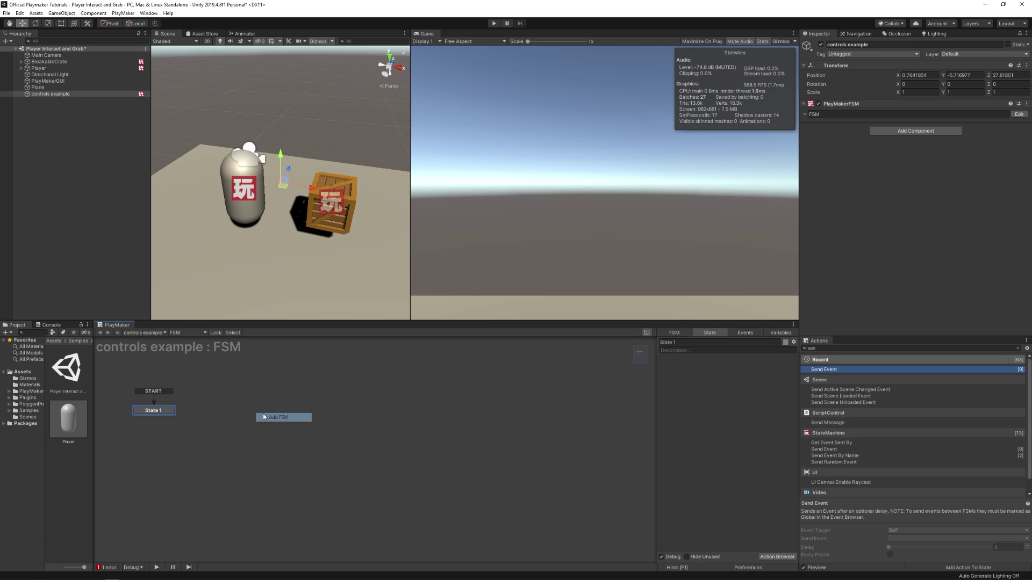
Search actions for 'get but' and add Get Button, Get Button Down and Get Button Up to State 1
{"action": "left_click", "coordinate": [830, 349]}
{"action": "key", "text": "BackSpace"}
{"action": "key", "text": "BackSpace"}
{"action": "key", "text": "BackSpace"}
{"action": "type", "text": "get butto"}
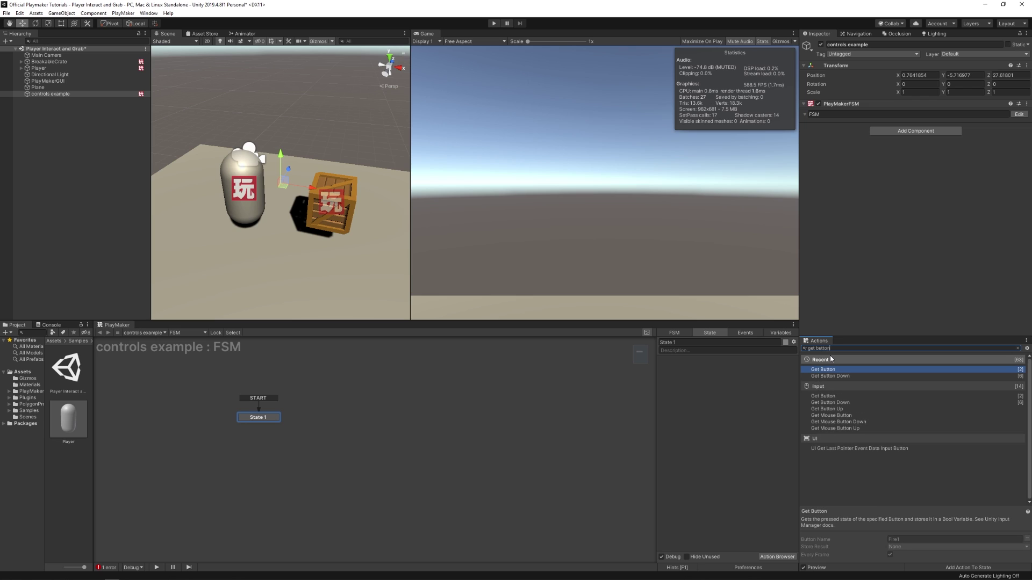
{"action": "key", "text": "Return"}
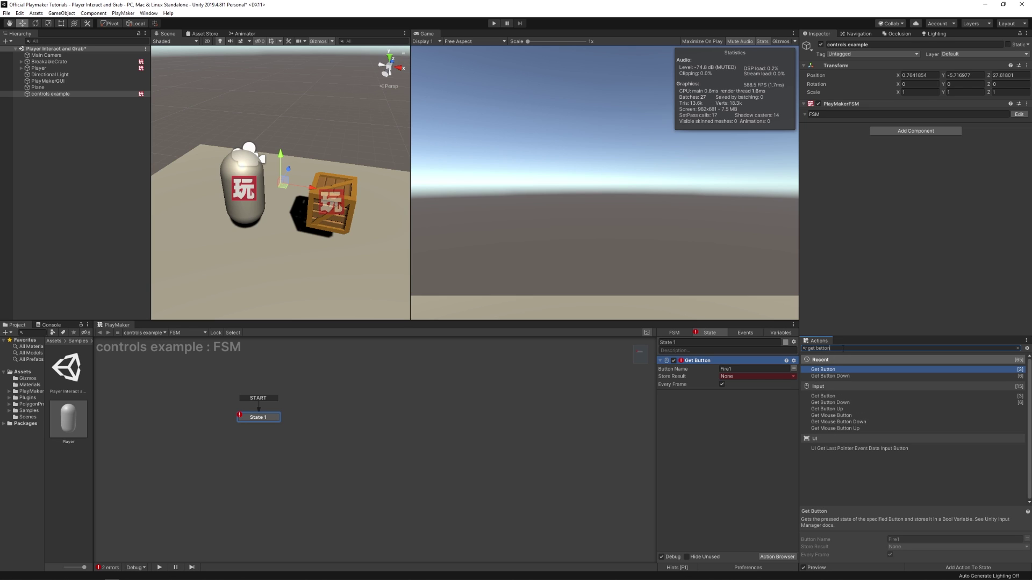
{"action": "key", "text": "Down"}
{"action": "key", "text": "Return"}
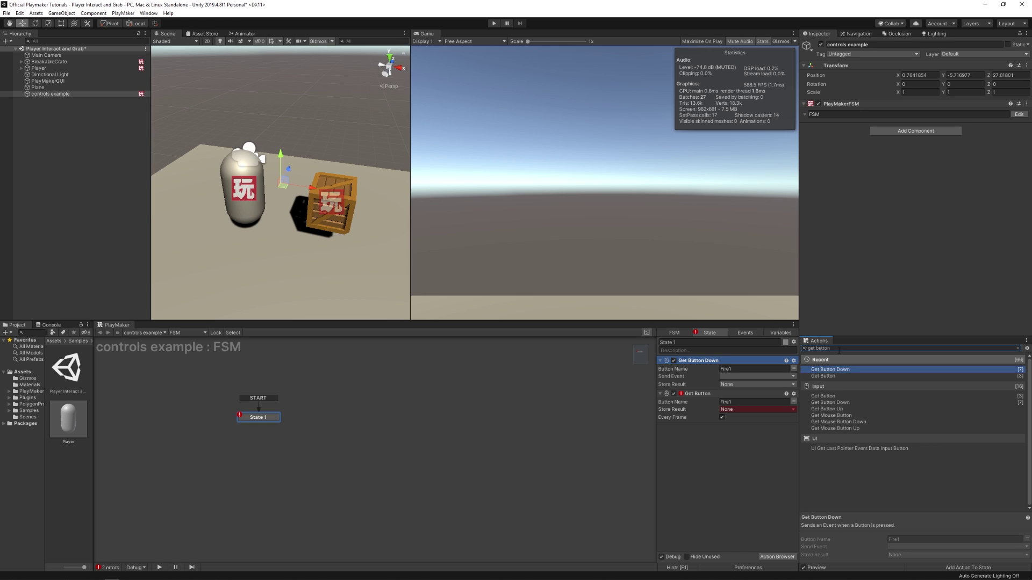
{"action": "double_click", "coordinate": [837, 409]}
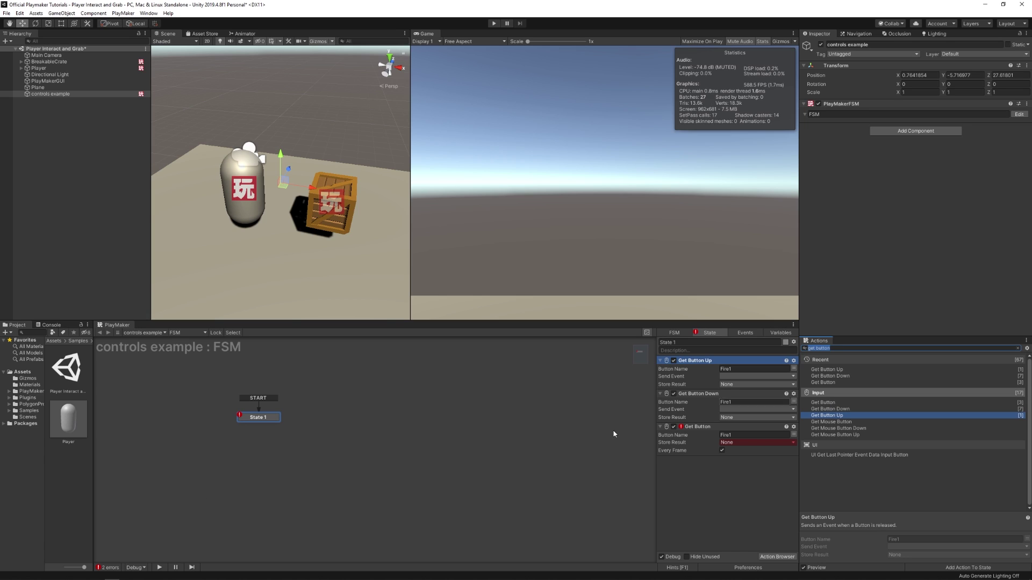
{"action": "left_click", "coordinate": [706, 339]}
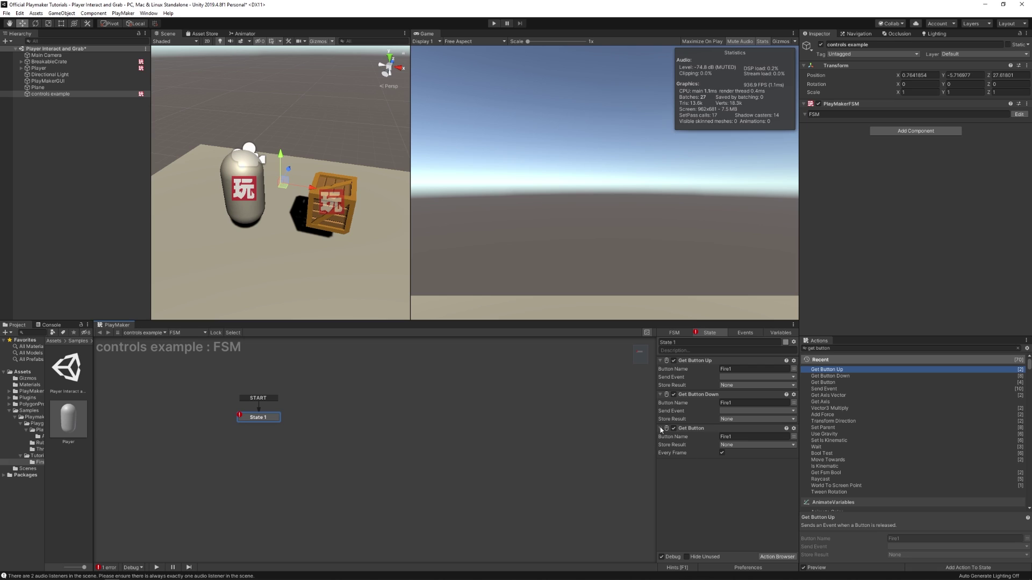
Store Get Button's result in a new clickingFire variable
{"action": "left_click", "coordinate": [744, 446]}
{"action": "left_click", "coordinate": [745, 463]}
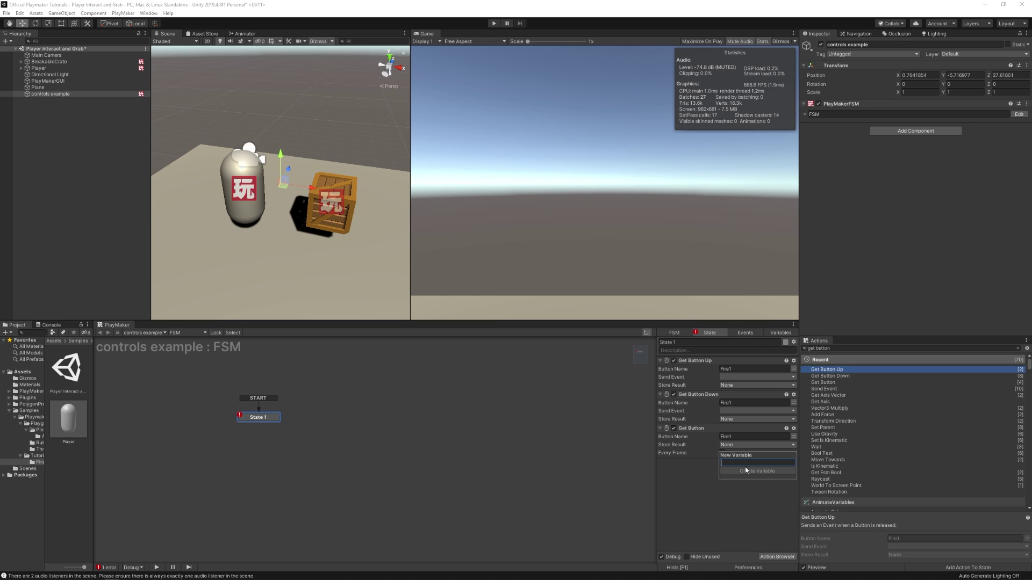
{"action": "key", "text": "Escape"}
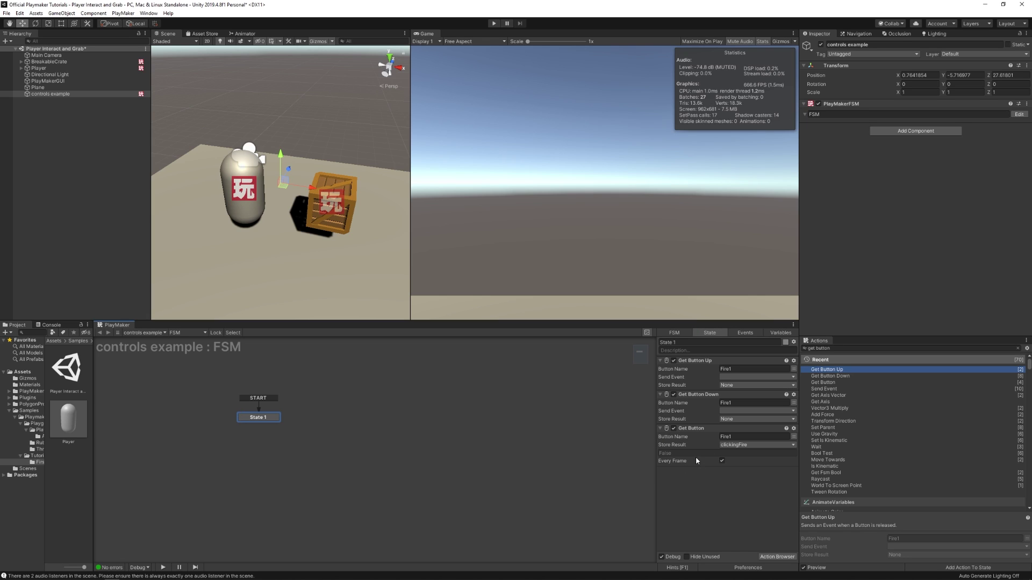
Play the game, fire with a click to see clickingFire turn True, then stop
{"action": "left_click", "coordinate": [494, 24]}
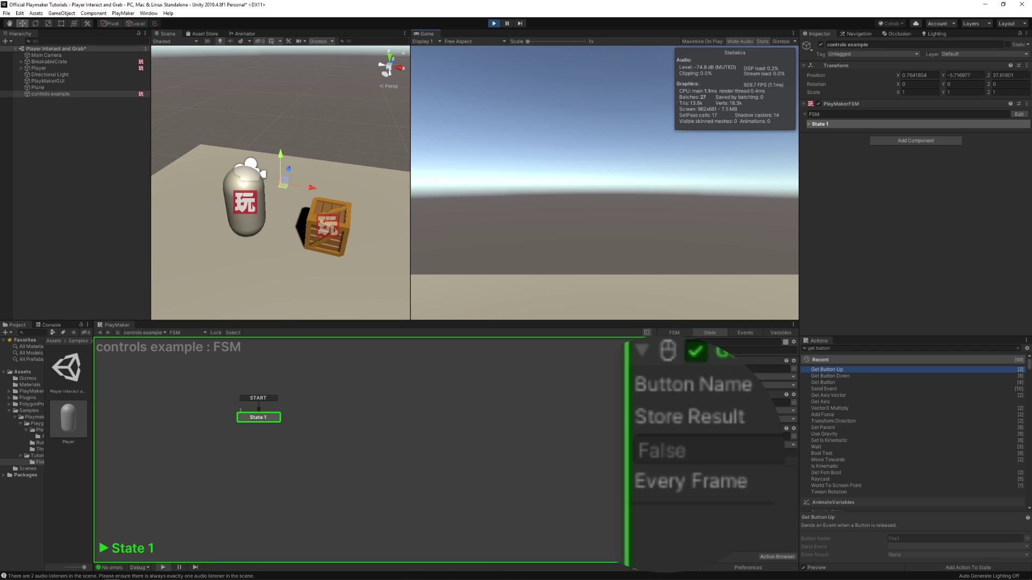
{"action": "left_click", "coordinate": [605, 183]}
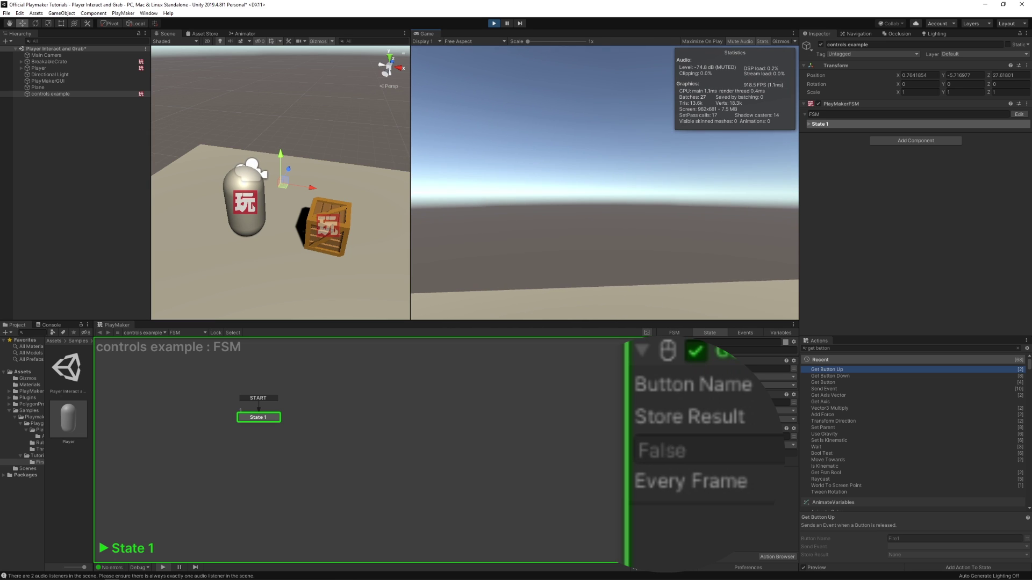
{"action": "key", "text": "ctrl+p"}
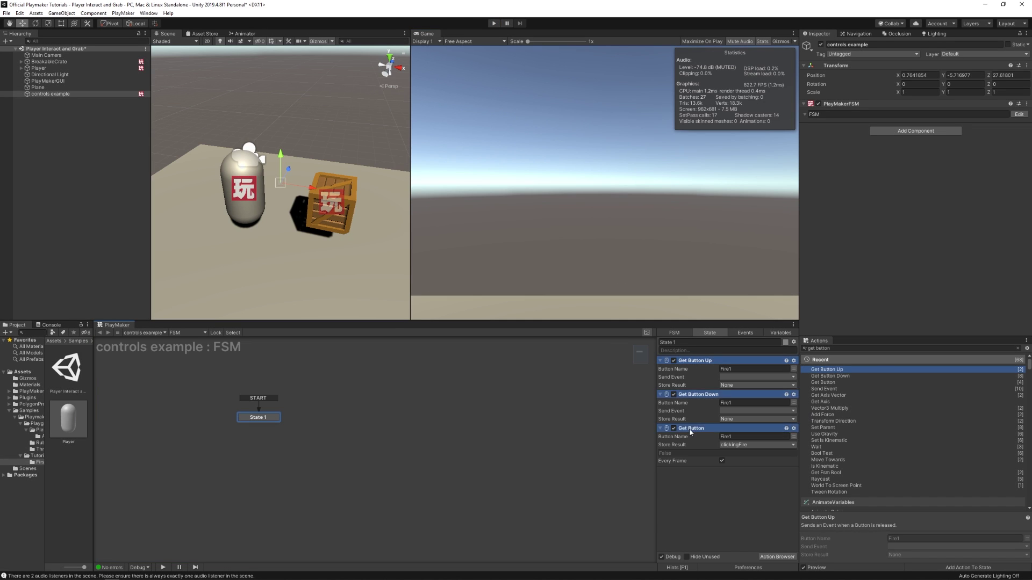
Search 'get axi' and add Get Axis and Get Axis Vector actions to State 1
{"action": "left_click", "coordinate": [834, 350]}
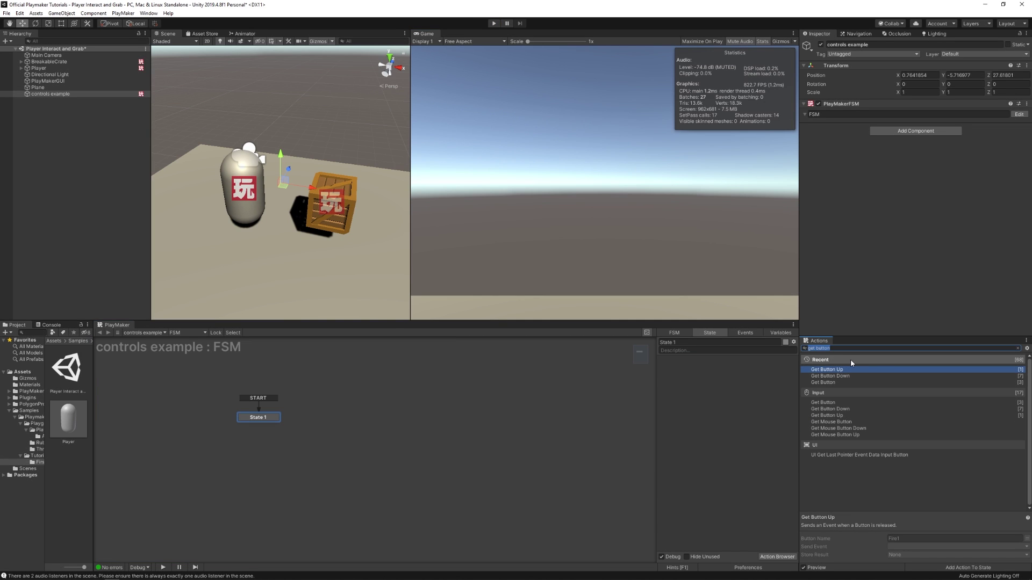
{"action": "type", "text": "get axi"}
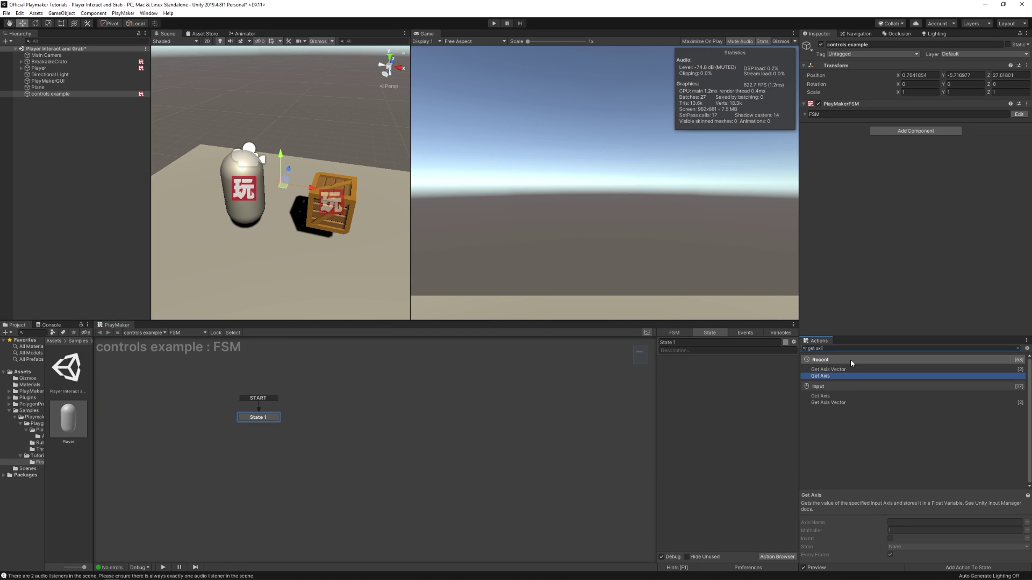
{"action": "key", "text": "Return"}
{"action": "double_click", "coordinate": [824, 376]}
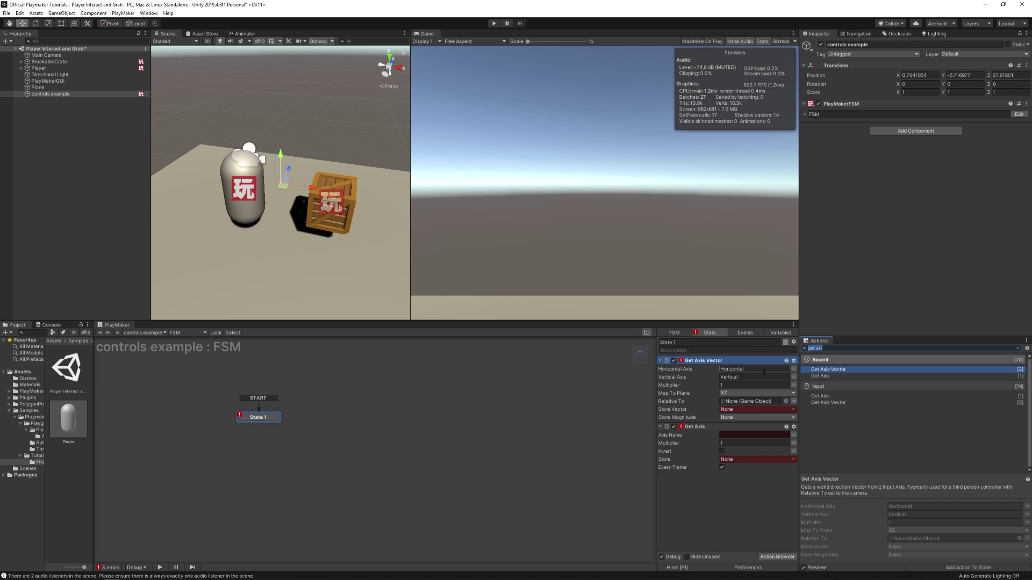
Check Get Axis Vector's Horizontal axis, then expand the Horizontal and Vertical axes in Input Manager
{"action": "left_click", "coordinate": [735, 370]}
{"action": "left_click", "coordinate": [19, 13]}
{"action": "left_click", "coordinate": [45, 240]}
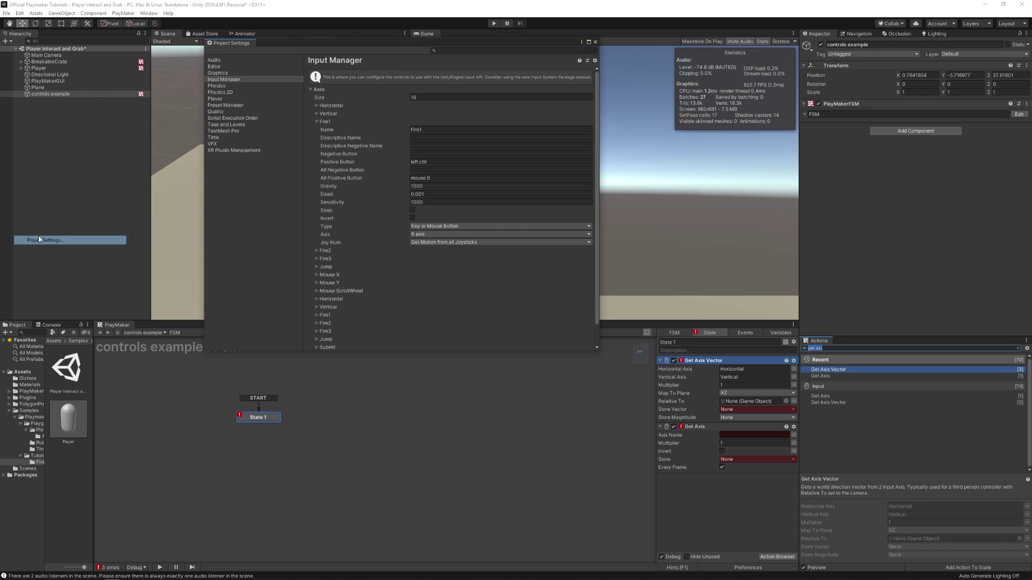
{"action": "left_click", "coordinate": [317, 122]}
{"action": "left_click", "coordinate": [316, 113]}
{"action": "left_click", "coordinate": [318, 106]}
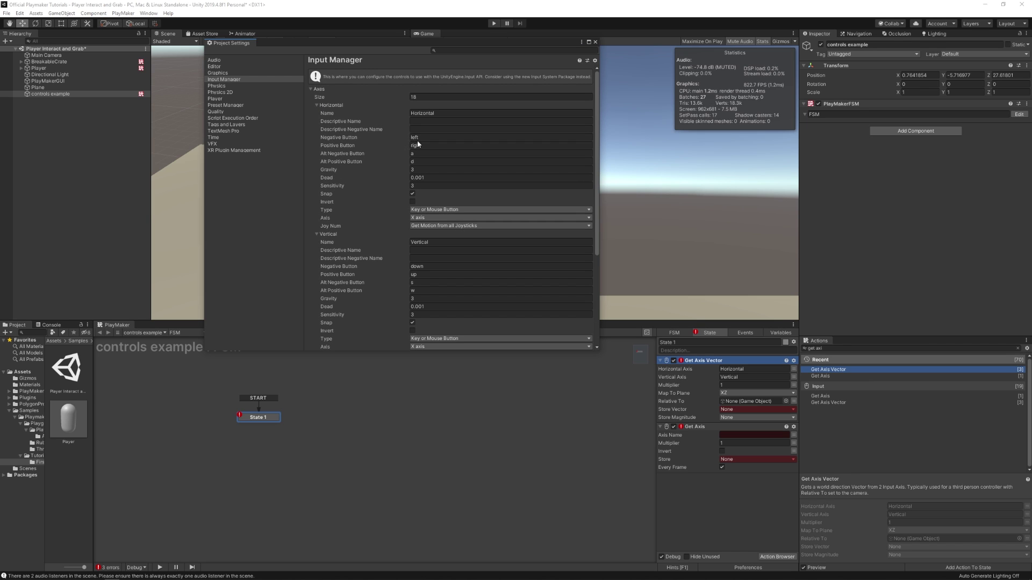
{"action": "type", "text": "a"}
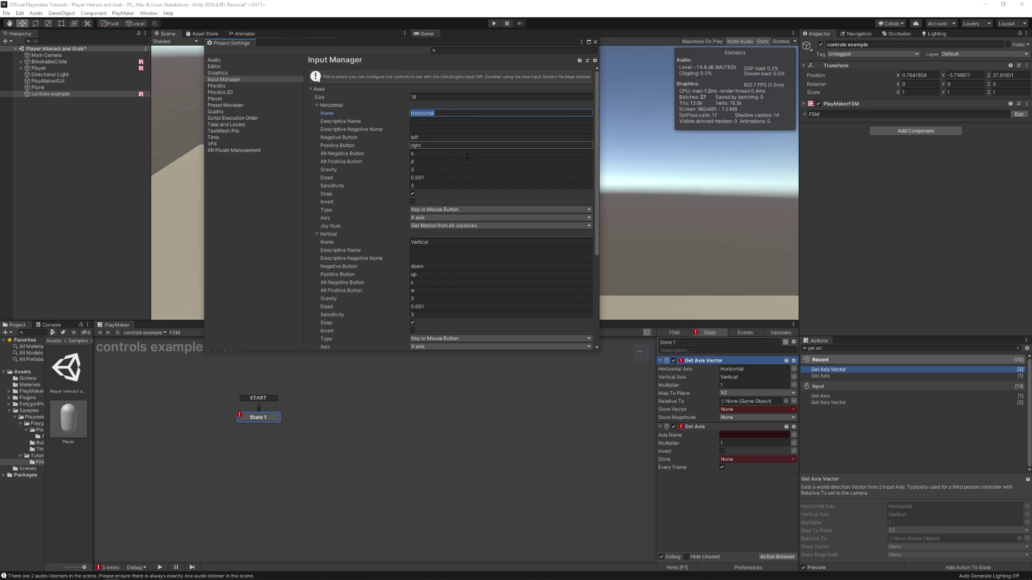
Compare Get Axis Vector's Horizontal and Vertical axis names with the Input Manager entries
{"action": "left_click", "coordinate": [716, 368]}
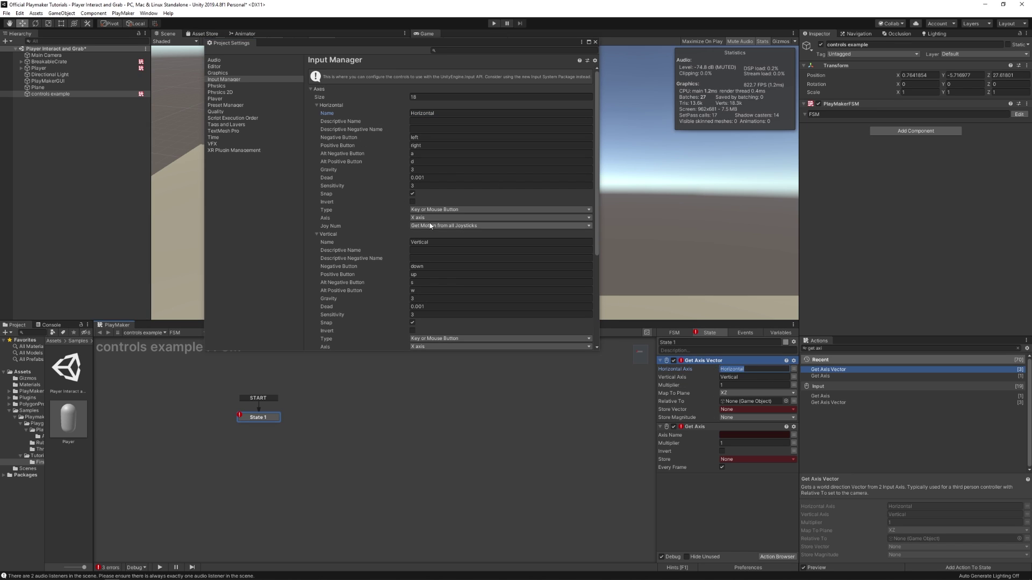
{"action": "left_click", "coordinate": [430, 242]}
{"action": "left_click", "coordinate": [716, 376]}
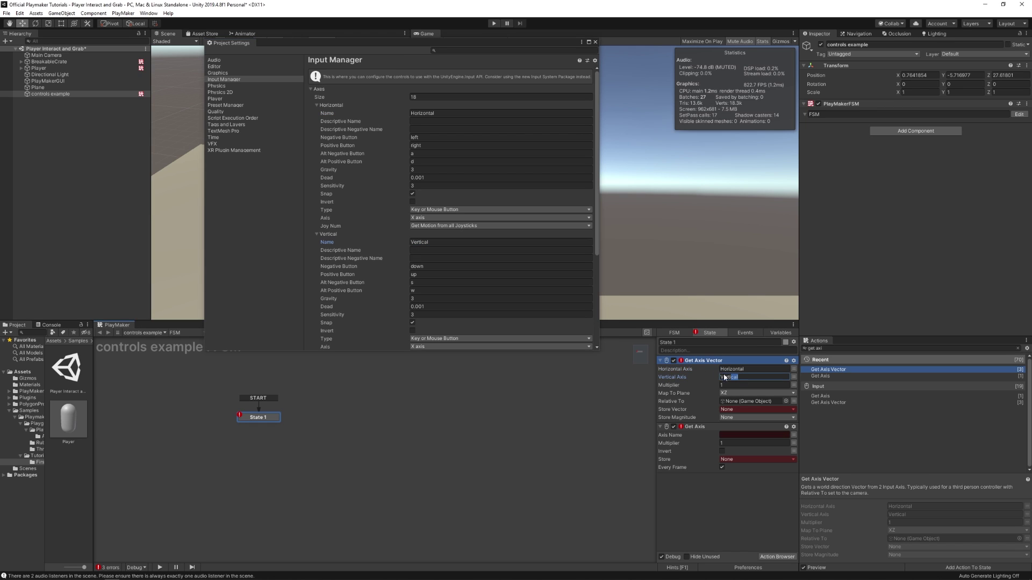
{"action": "left_click", "coordinate": [641, 392]}
Store the axis vector in a new movementVector3 variable and start the game
{"action": "left_click", "coordinate": [729, 411]}
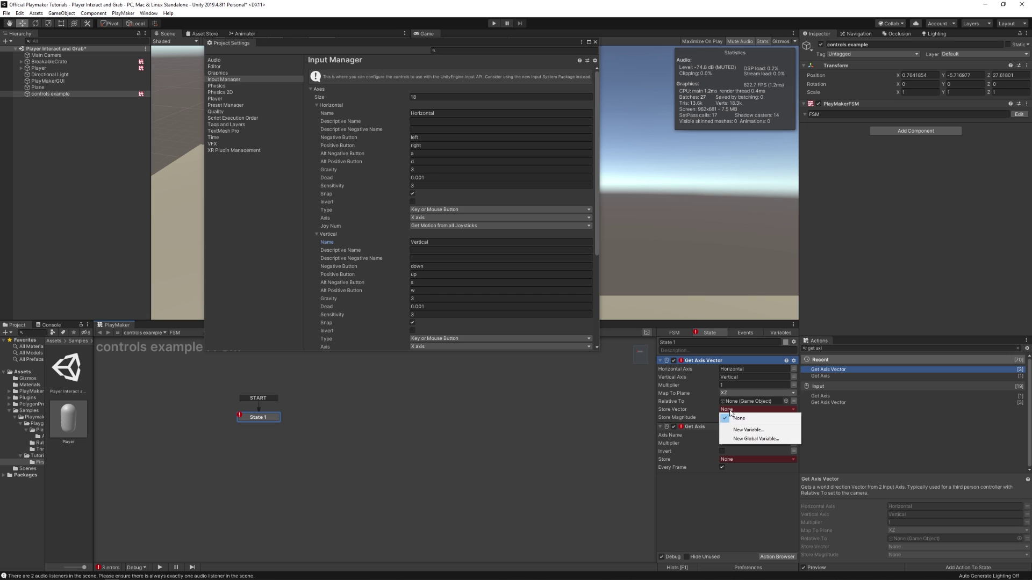
{"action": "left_click", "coordinate": [740, 429]}
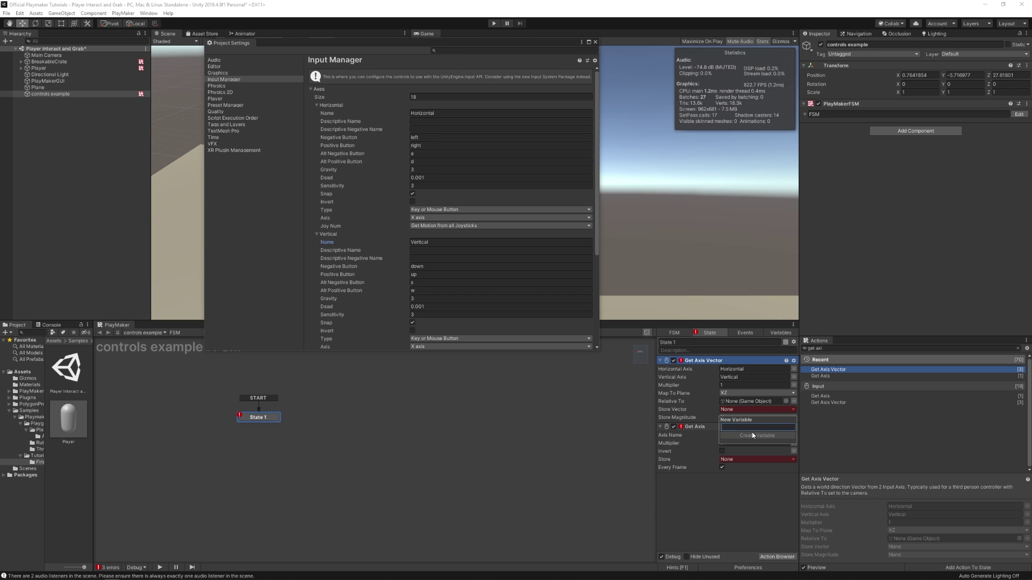
{"action": "type", "text": "movementVector3"}
{"action": "left_click", "coordinate": [753, 436]}
{"action": "key", "text": "ctrl+p"}
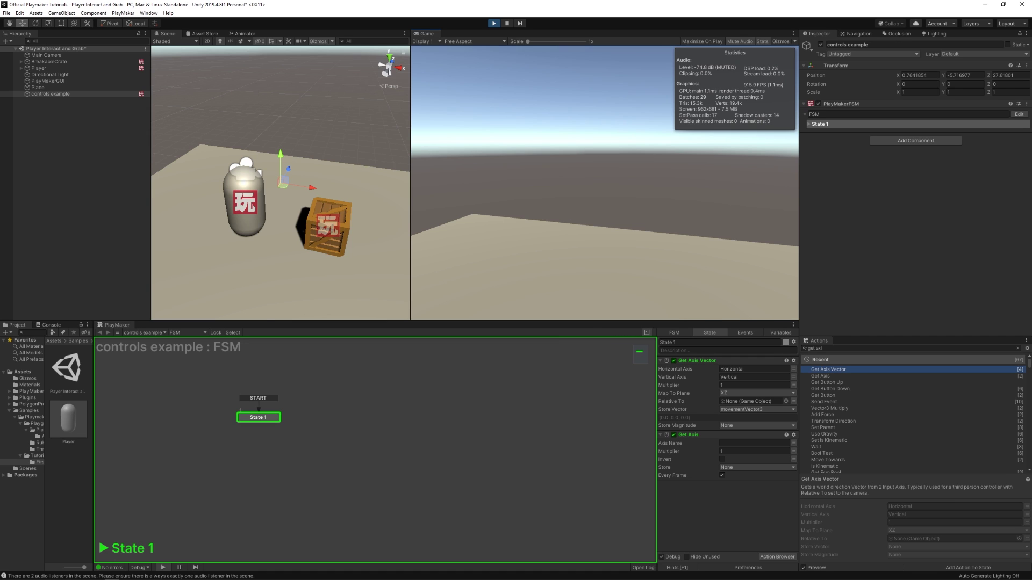
Drive the player with S, W, A and D, watching Store Vector change from (-1.0, 0.0, 0.0) to (1.0, 0.0, 0.0)
{"action": "key", "text": "s"}
{"action": "key", "text": "w"}
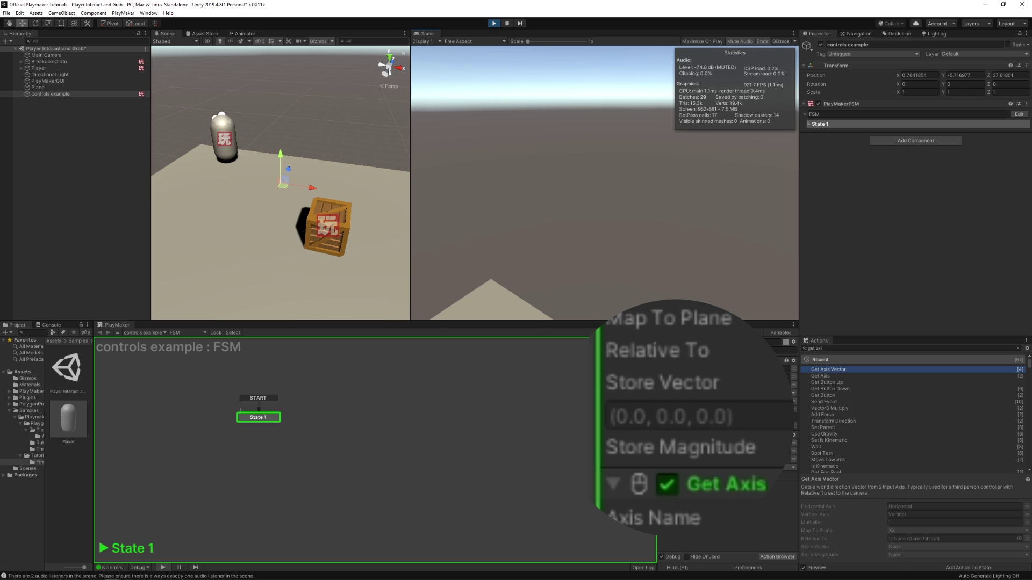
{"action": "key", "text": "s"}
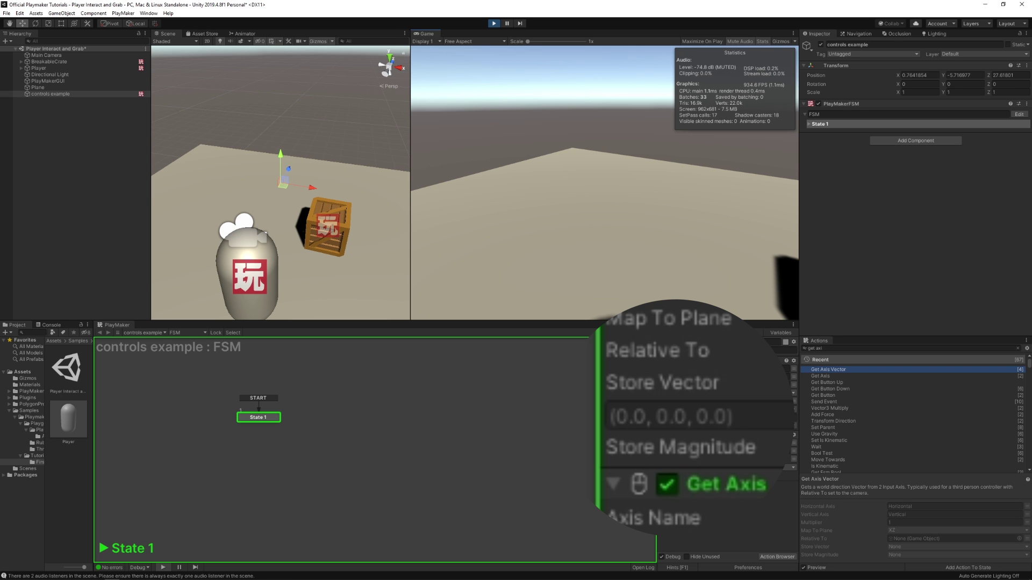
{"action": "key", "text": "a"}
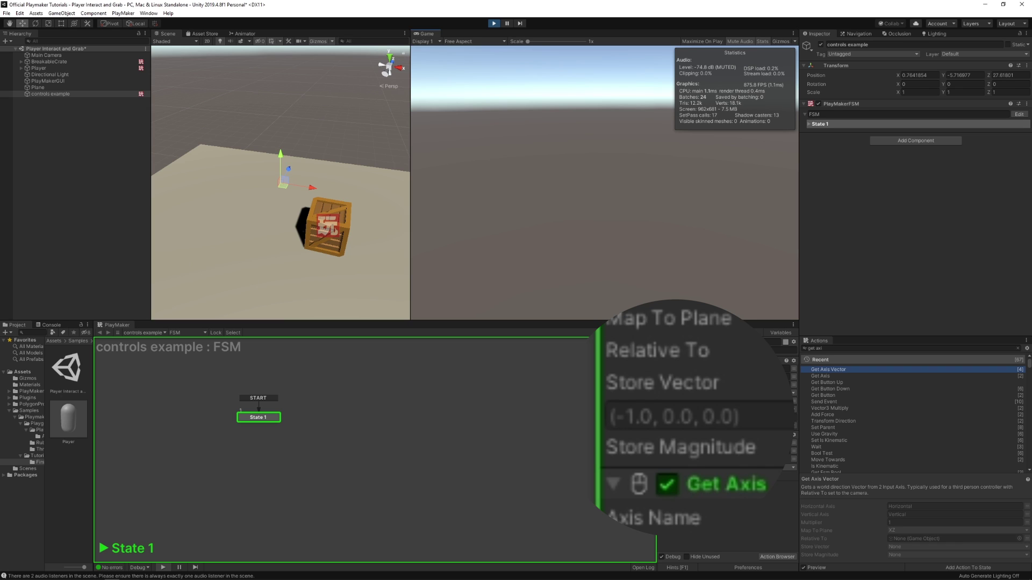
{"action": "key", "text": "d"}
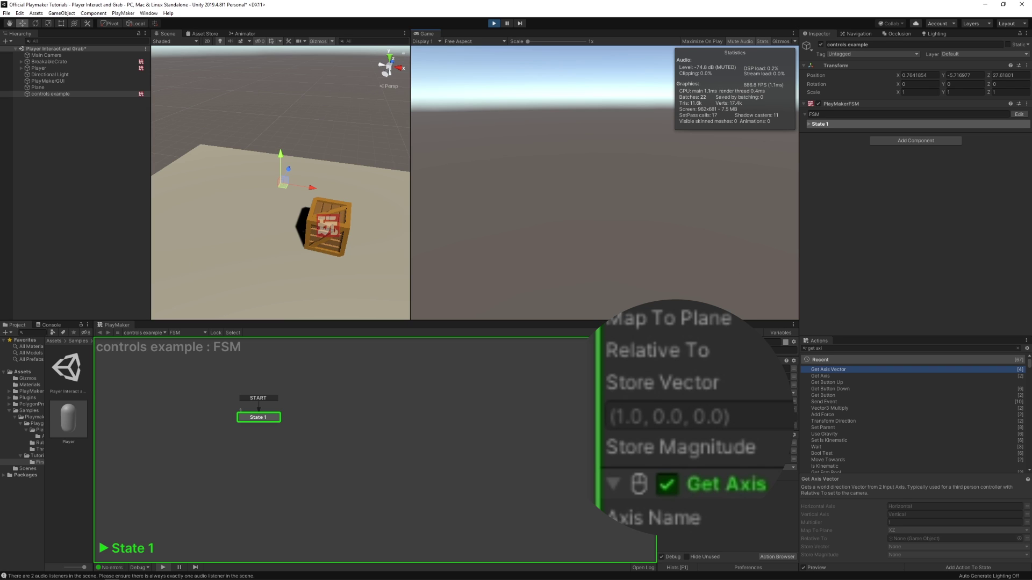